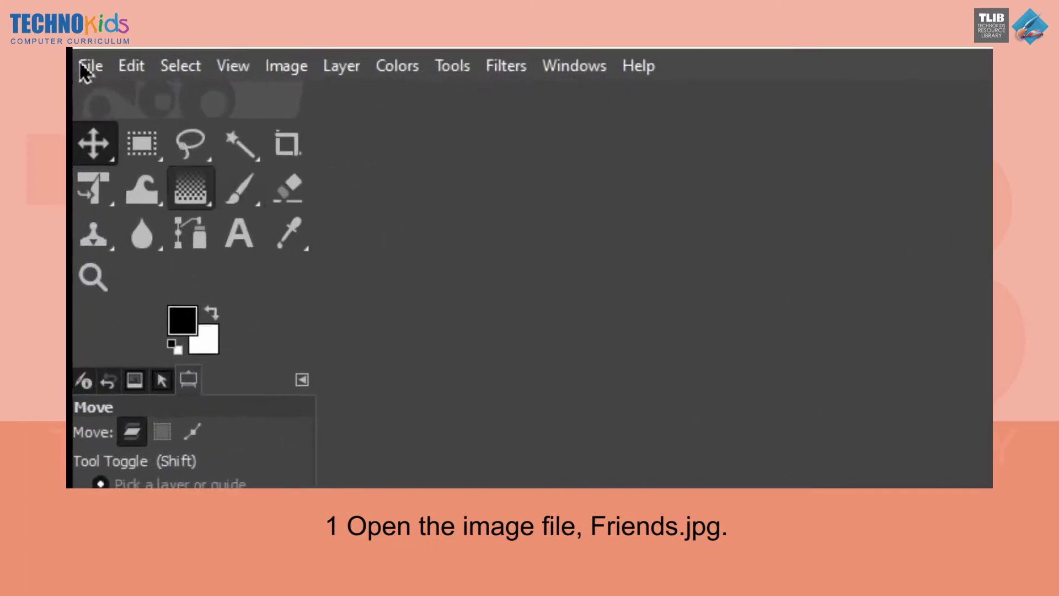
Step: Open the image file Friends.jpg and keep its embedded color profile
{"action": "left_click", "coordinate": [82, 66]}
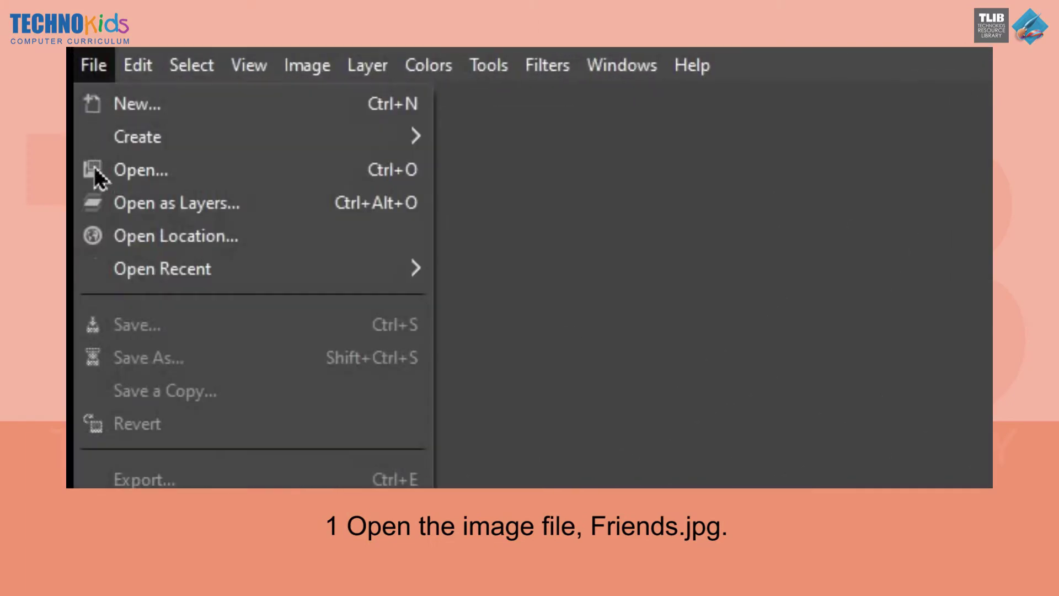
{"action": "left_click", "coordinate": [97, 164]}
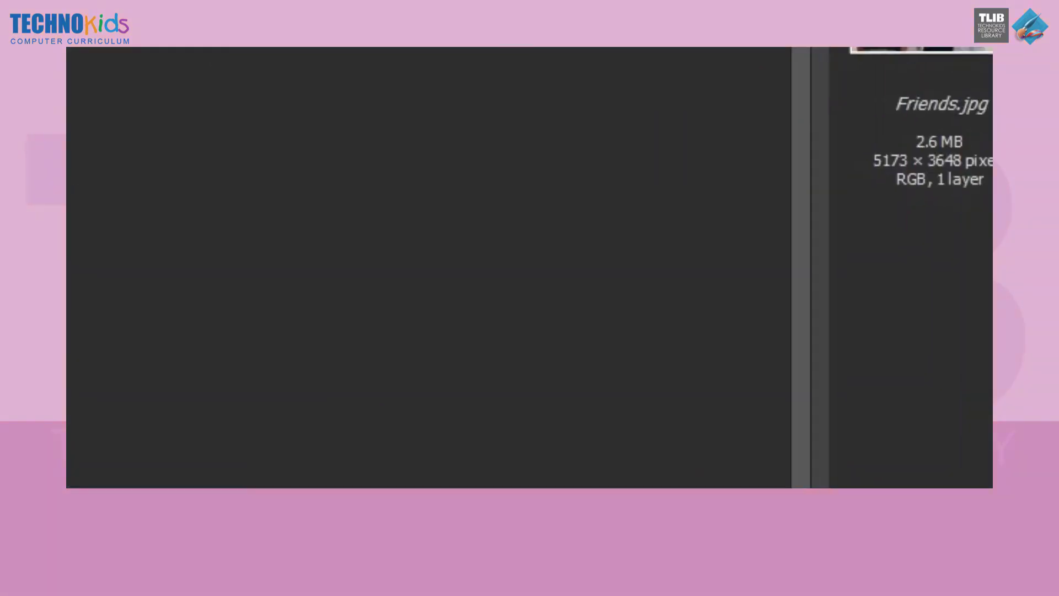
{"action": "left_click", "coordinate": [433, 441]}
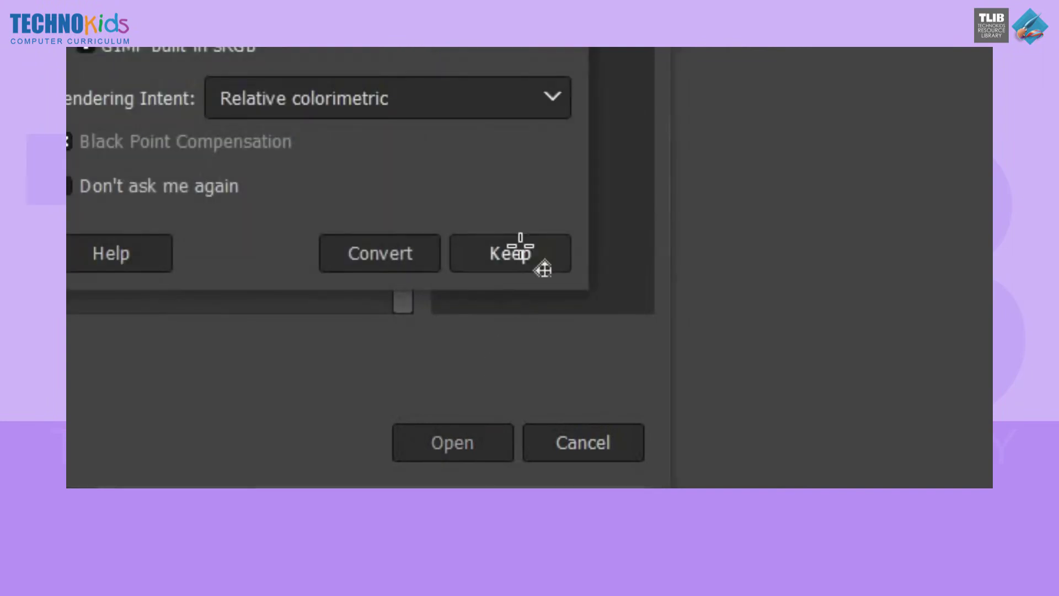
{"action": "left_click", "coordinate": [517, 243]}
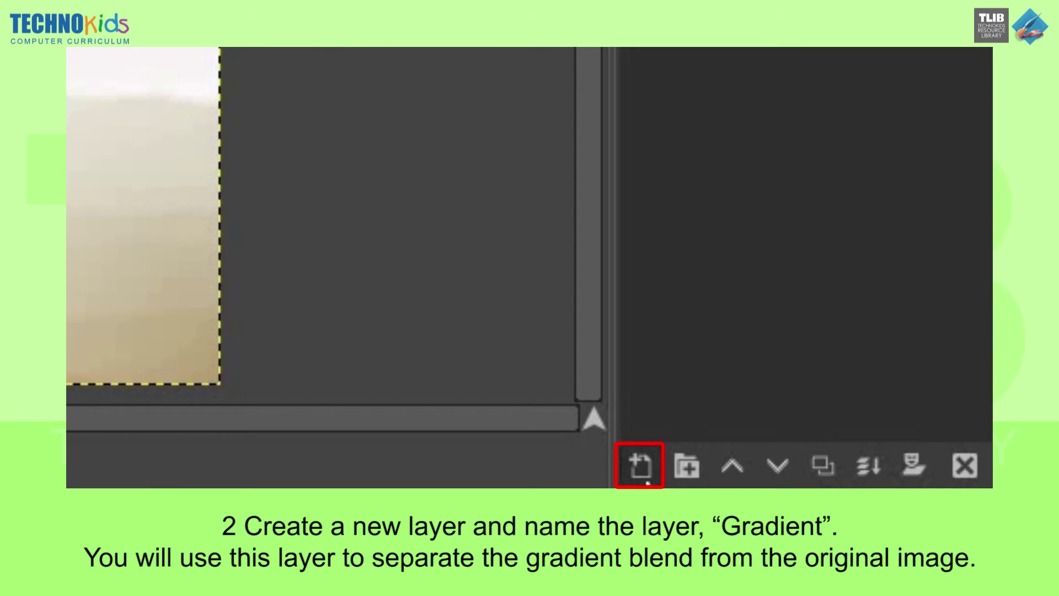
Step: Create a new layer named "Gradient", choosing a different fill from White
{"action": "left_click", "coordinate": [645, 478]}
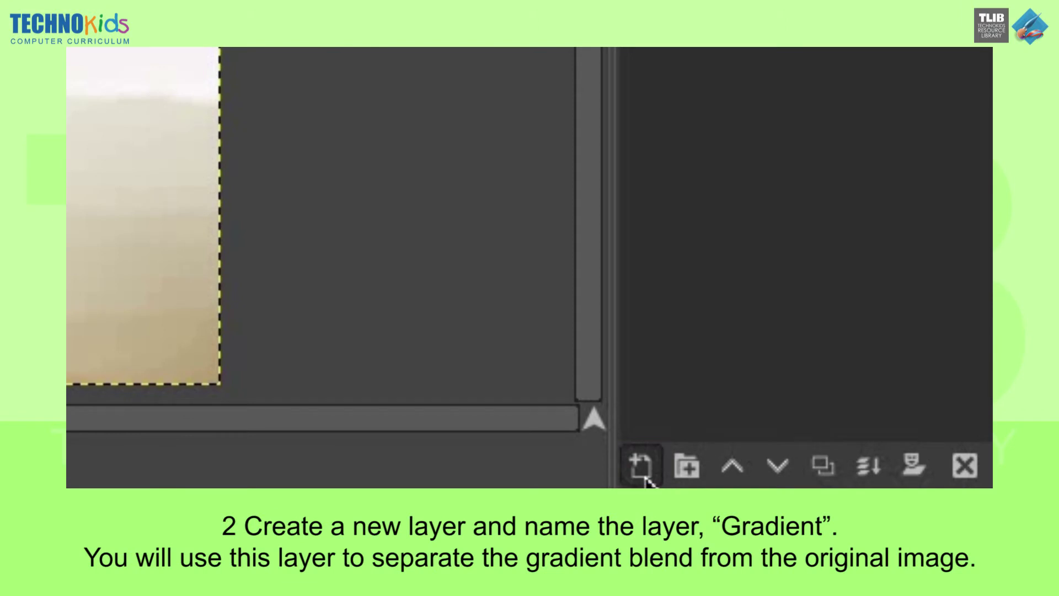
{"action": "type", "text": "Gradient"}
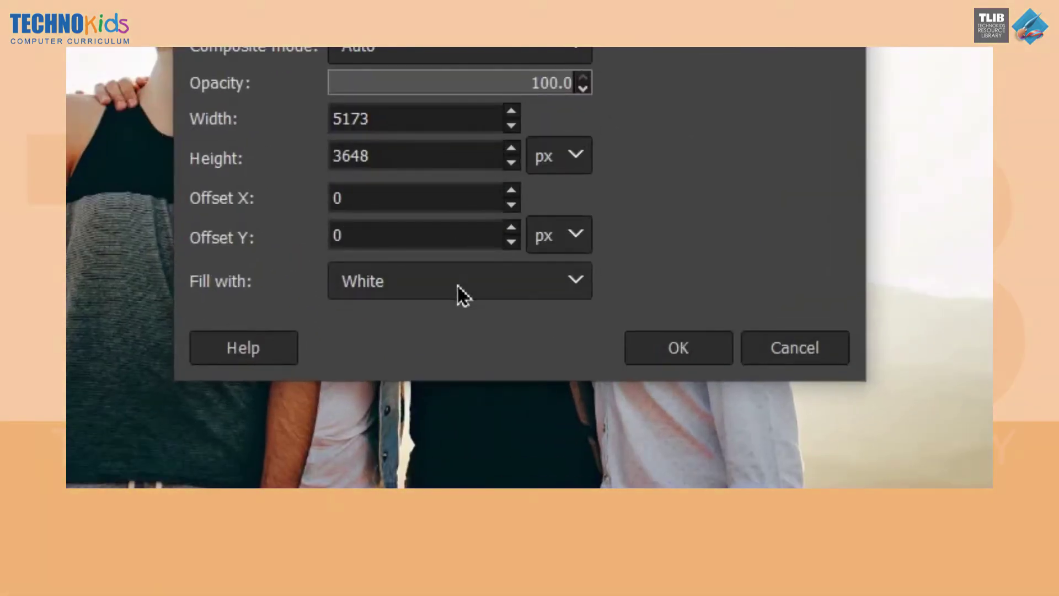
{"action": "left_click", "coordinate": [489, 424]}
{"action": "left_click", "coordinate": [445, 412]}
{"action": "left_click", "coordinate": [670, 356]}
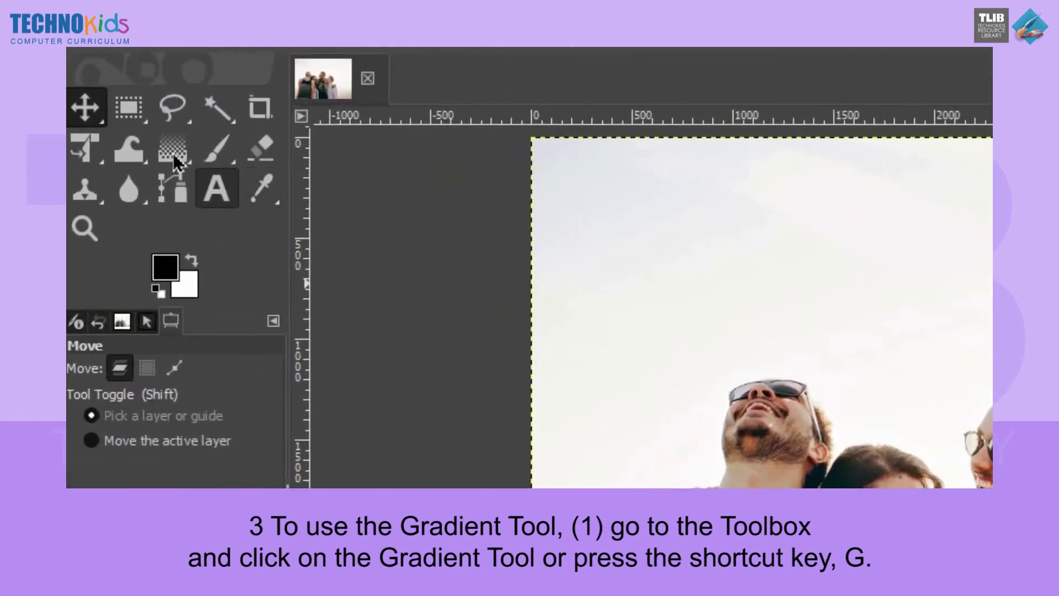
Step: Activate the Gradient tool and set the foreground color to ff5a5c
{"action": "left_click", "coordinate": [175, 157]}
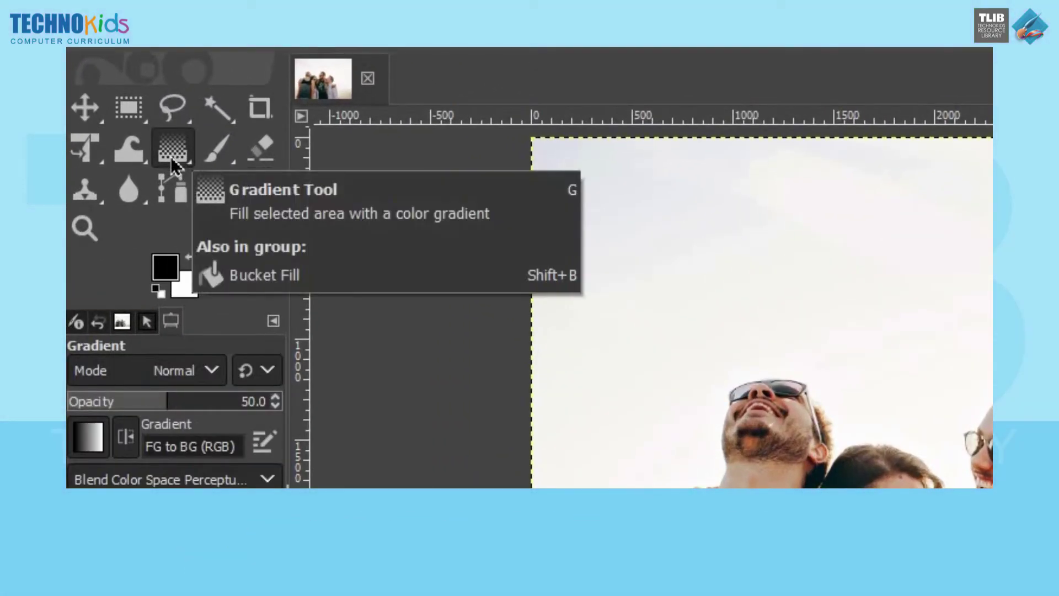
{"action": "left_click", "coordinate": [162, 269]}
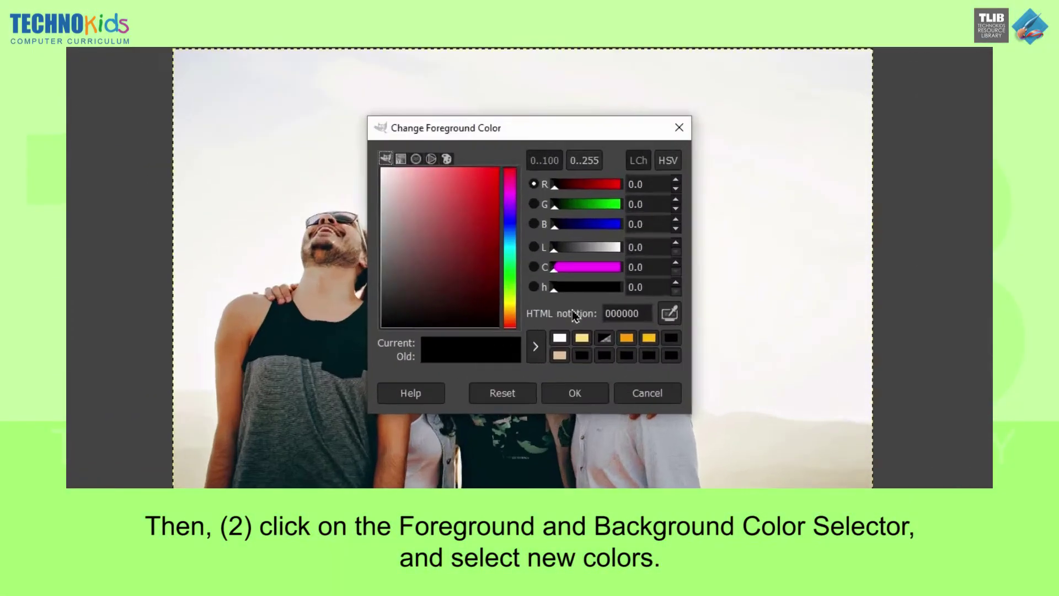
{"action": "left_click", "coordinate": [642, 313]}
{"action": "key", "text": "ctrl+a"}
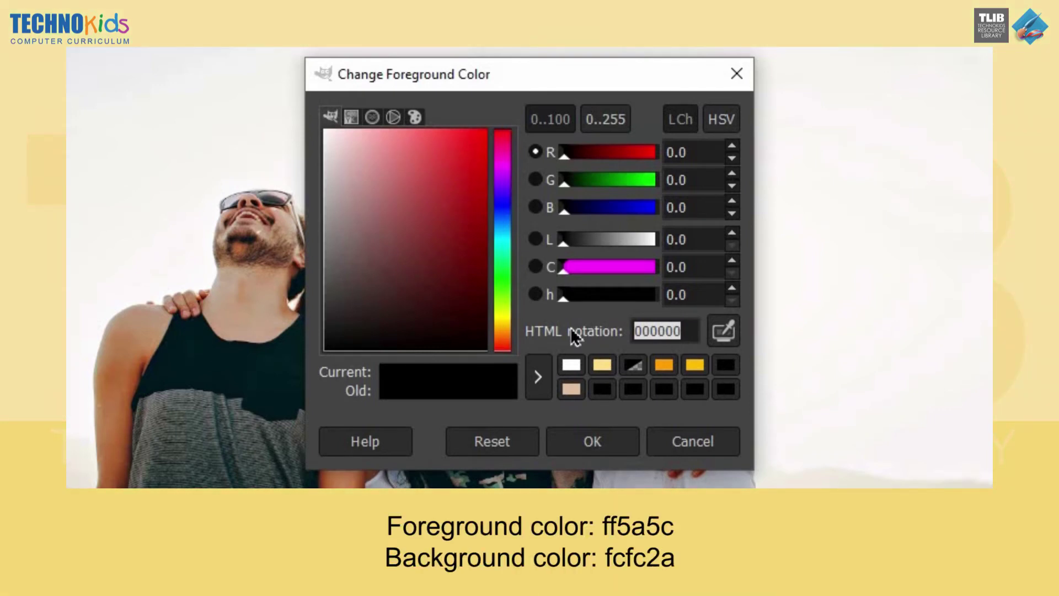
{"action": "type", "text": "ff5a5c"}
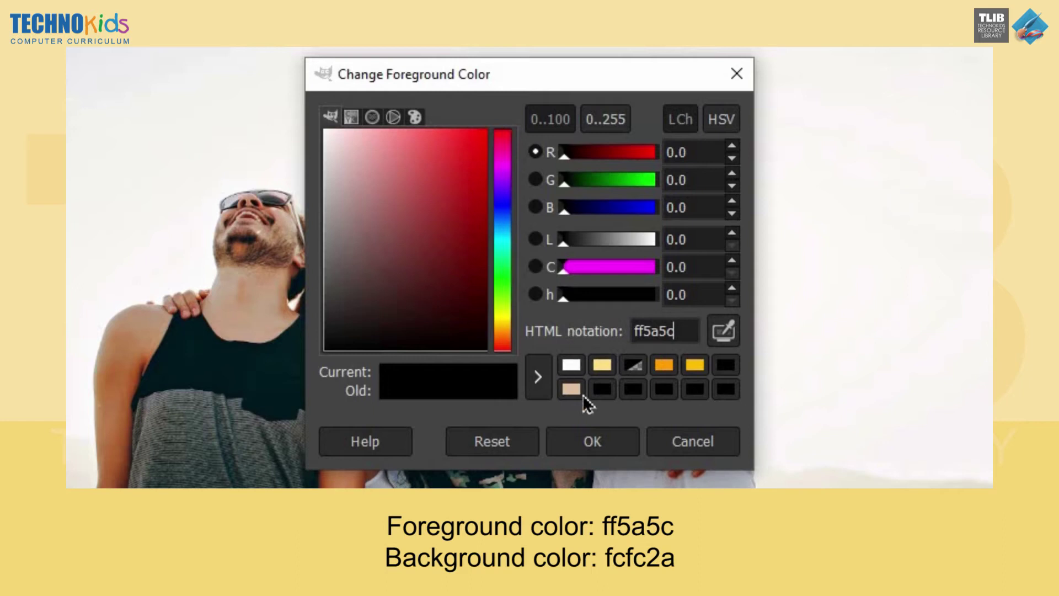
{"action": "left_click", "coordinate": [596, 452]}
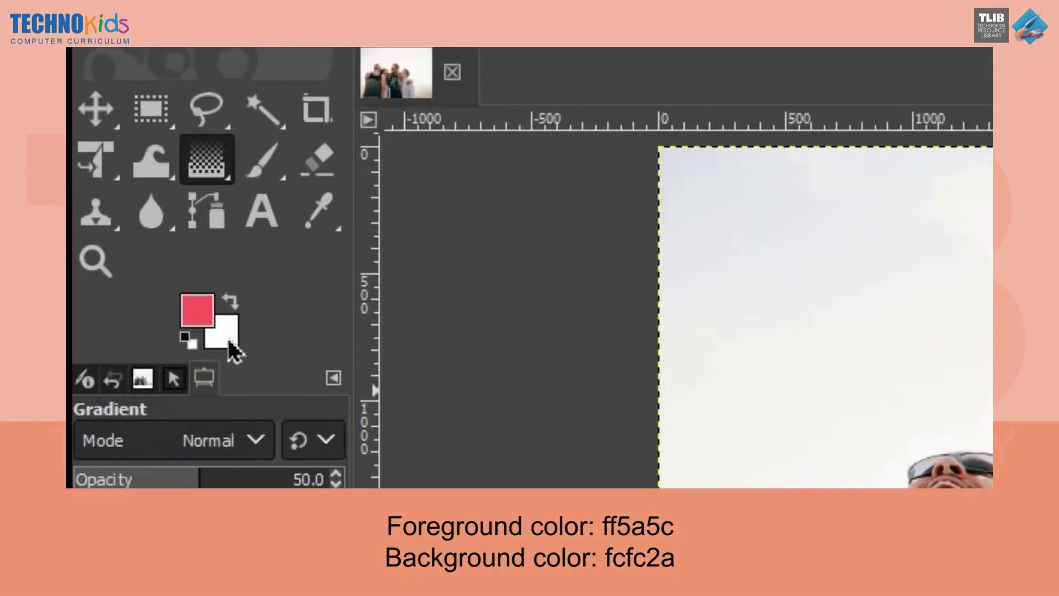
Step: Set the background color to fcfc2a
{"action": "left_click", "coordinate": [228, 341]}
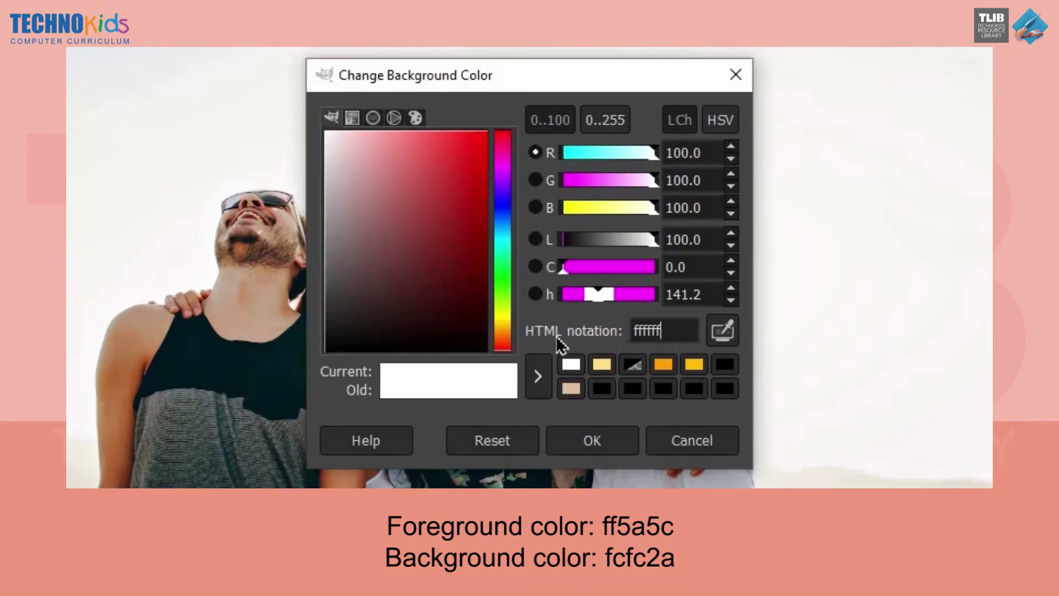
{"action": "key", "text": "BackSpace"}
{"action": "key", "text": "BackSpace"}
{"action": "key", "text": "BackSpace"}
{"action": "key", "text": "BackSpace"}
{"action": "key", "text": "BackSpace"}
{"action": "key", "text": "BackSpace"}
{"action": "type", "text": "fcfc2a"}
{"action": "left_click", "coordinate": [597, 440]}
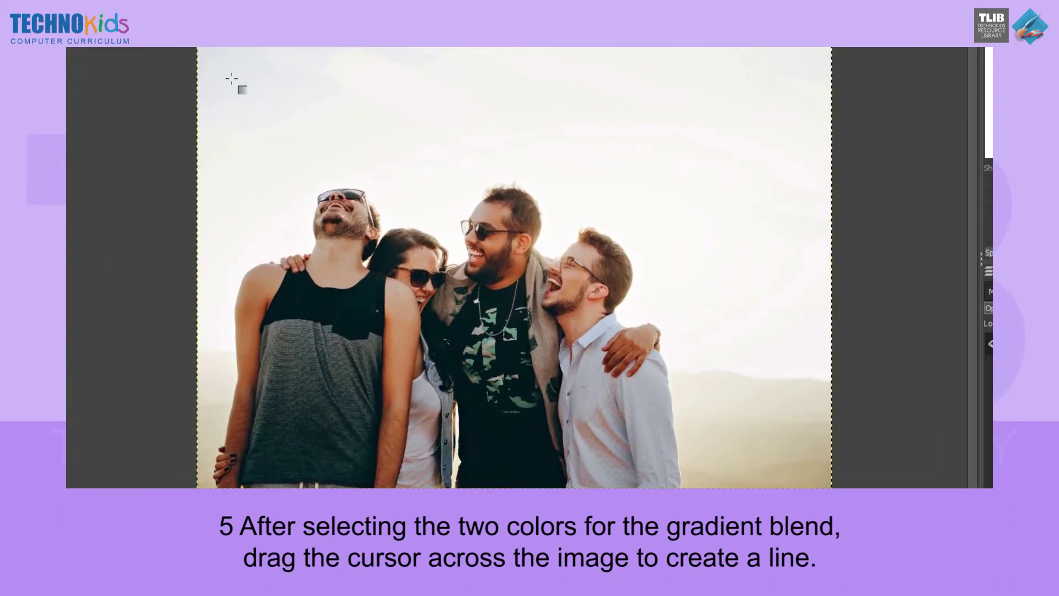
Step: Draw a linear gradient diagonally across the photo from upper left to lower right and set the gradient's opacity to 50
{"action": "left_click_drag", "start_coordinate": [257, 104], "coordinate": [726, 421]}
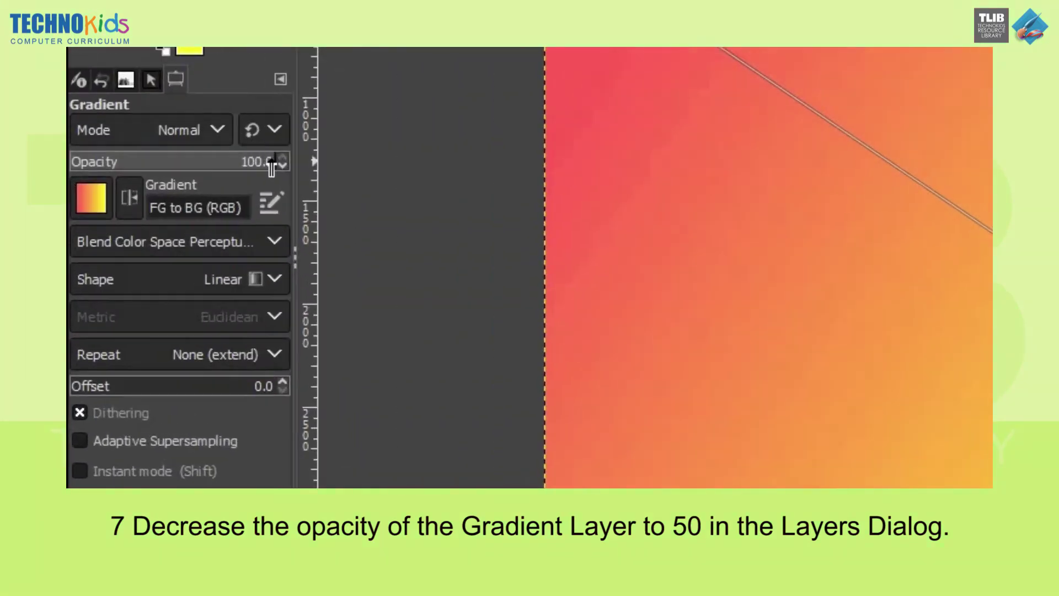
{"action": "left_click_drag", "start_coordinate": [160, 239], "coordinate": [124, 241]}
{"action": "left_click_drag", "start_coordinate": [190, 164], "coordinate": [173, 164]}
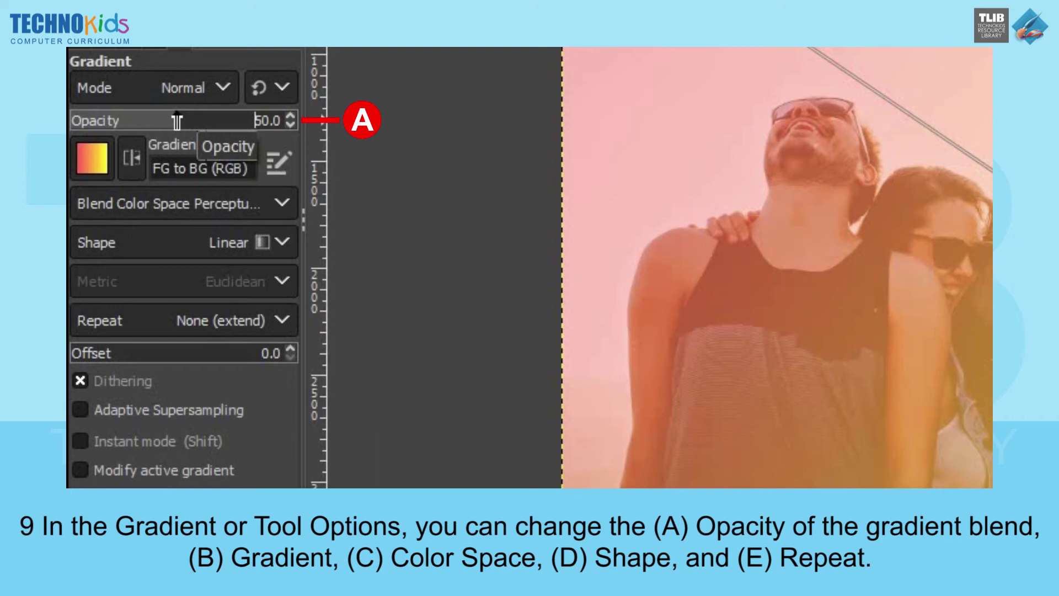
Step: Look through the Gradient tool's choices for gradient, blend color space, shape and repeat
{"action": "left_click", "coordinate": [94, 157]}
{"action": "left_click", "coordinate": [95, 153]}
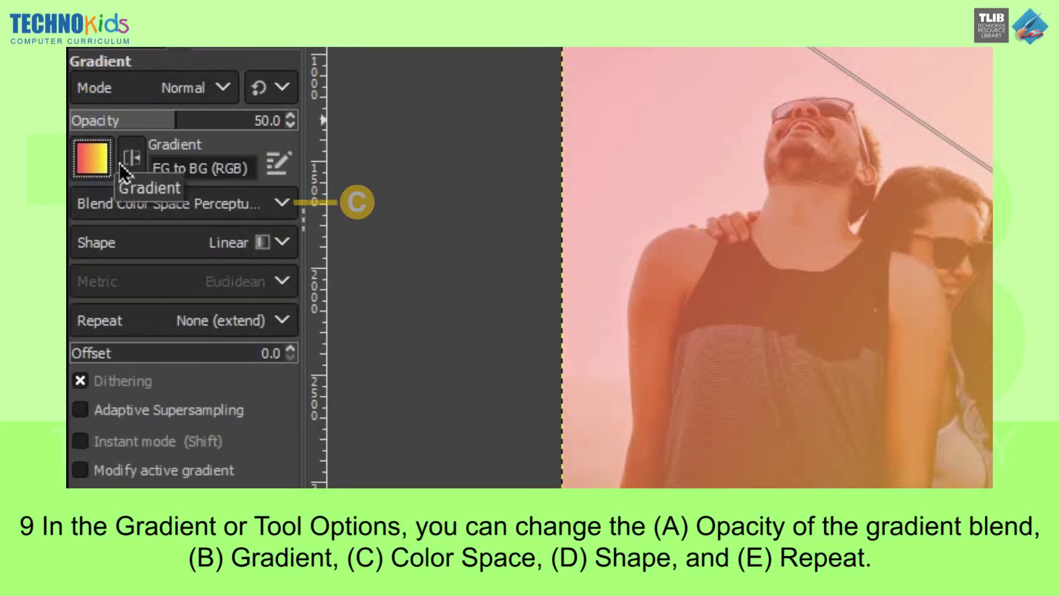
{"action": "left_click", "coordinate": [284, 207]}
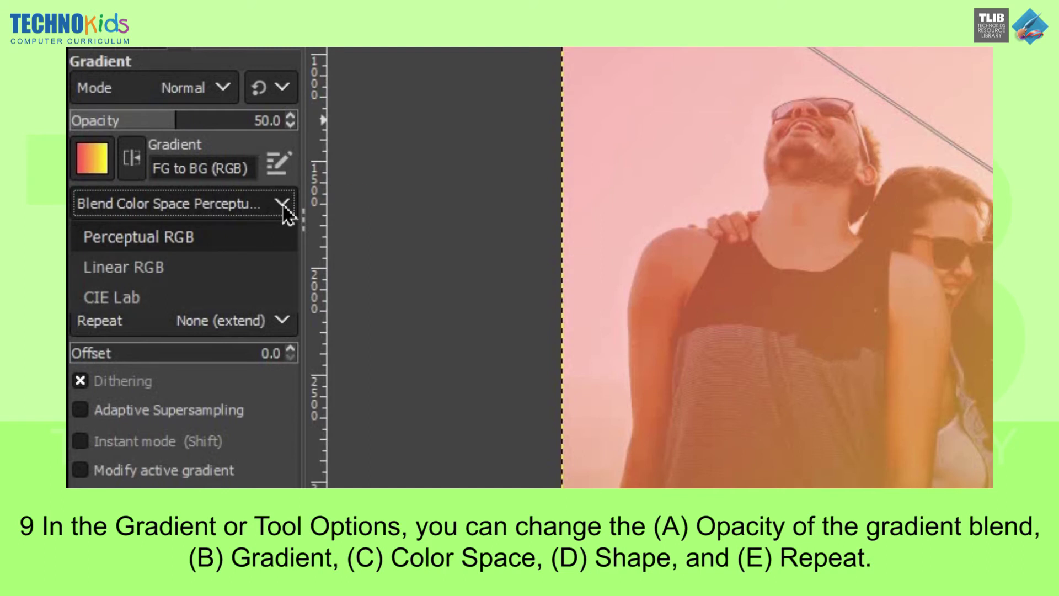
{"action": "left_click", "coordinate": [288, 242]}
{"action": "left_click", "coordinate": [285, 247]}
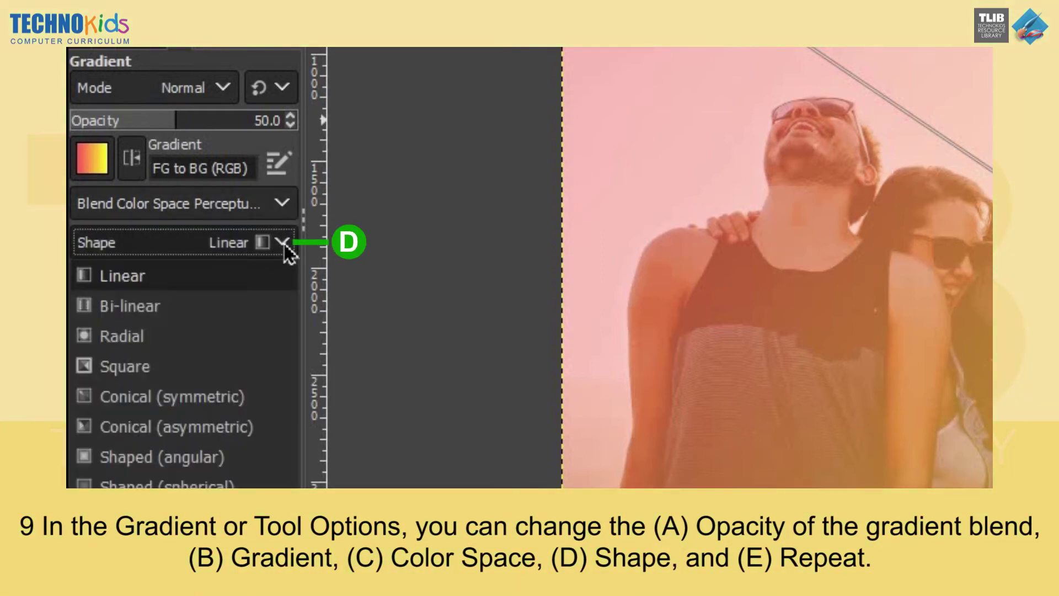
{"action": "left_click", "coordinate": [287, 274]}
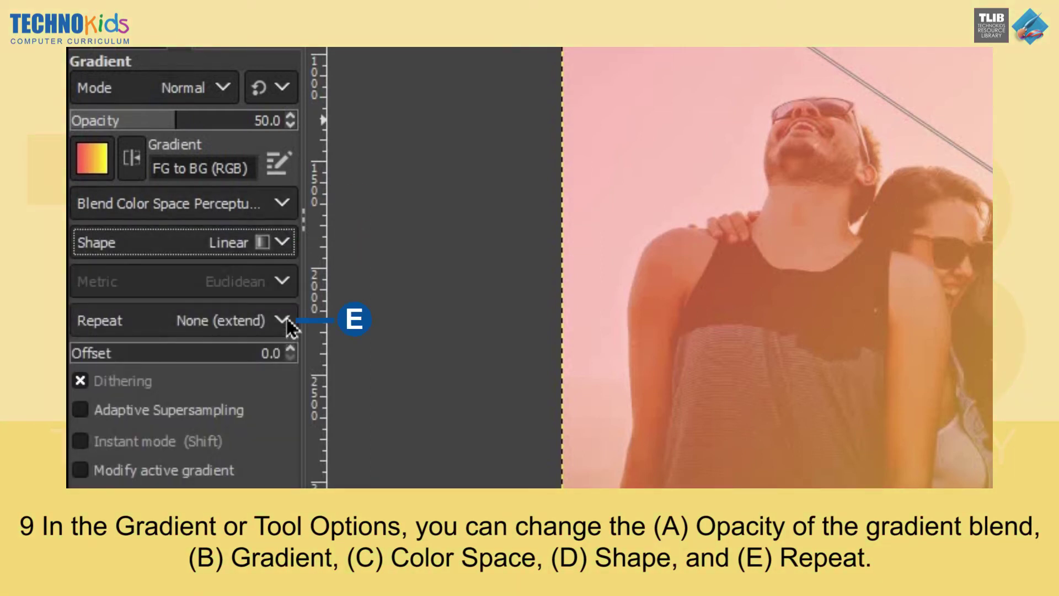
{"action": "left_click", "coordinate": [287, 322]}
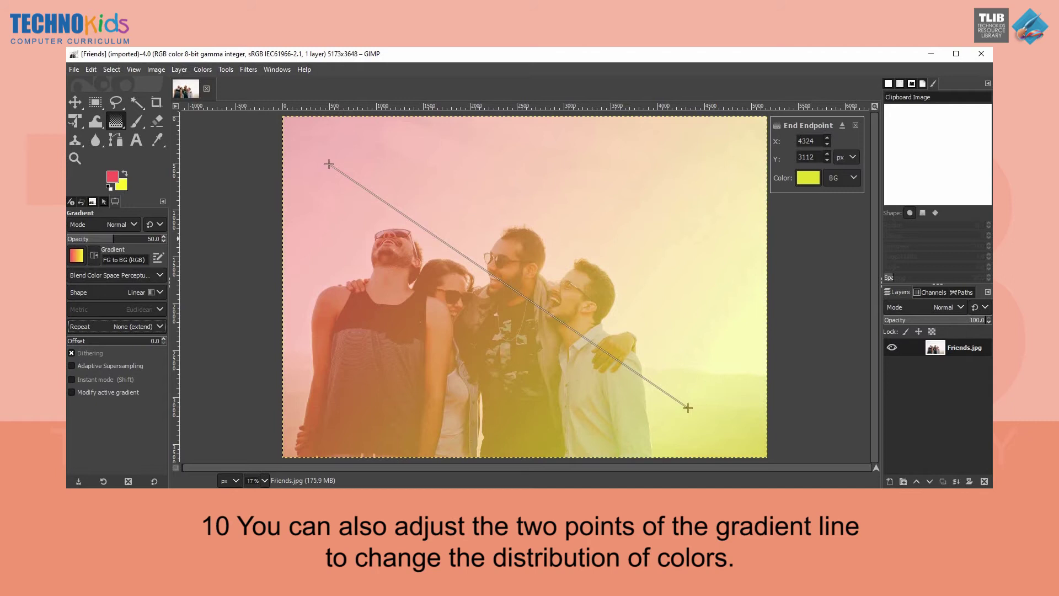
Step: Move the gradient line's start point to the leftmost man's neck and its end point just right of the rightmost man's head
{"action": "left_click_drag", "start_coordinate": [329, 164], "coordinate": [396, 282]}
{"action": "left_click_drag", "start_coordinate": [688, 407], "coordinate": [636, 288]}
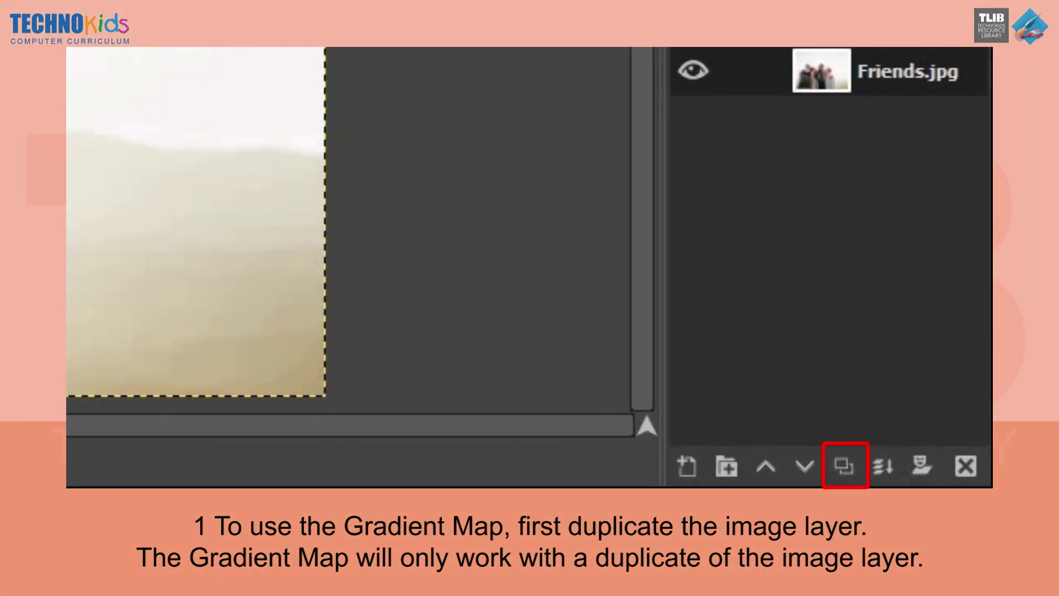
Step: Duplicate the Friends.jpg layer, and reset the colors to set the foreground color to 23597c
{"action": "left_click", "coordinate": [847, 469]}
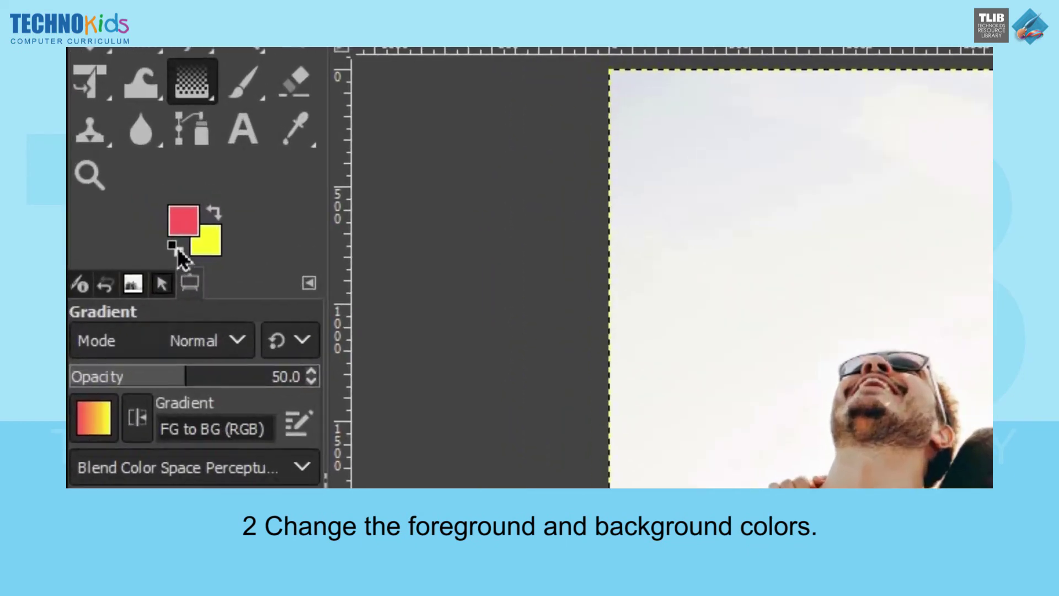
{"action": "left_click", "coordinate": [177, 247]}
{"action": "left_click", "coordinate": [183, 219]}
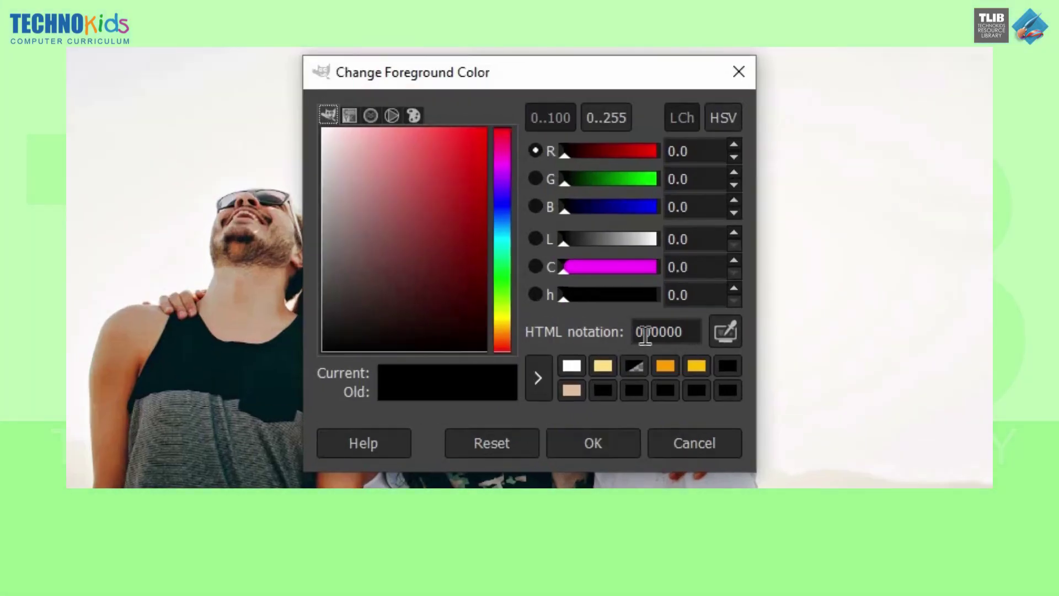
{"action": "double_click", "coordinate": [593, 299]}
{"action": "type", "text": "23597c"}
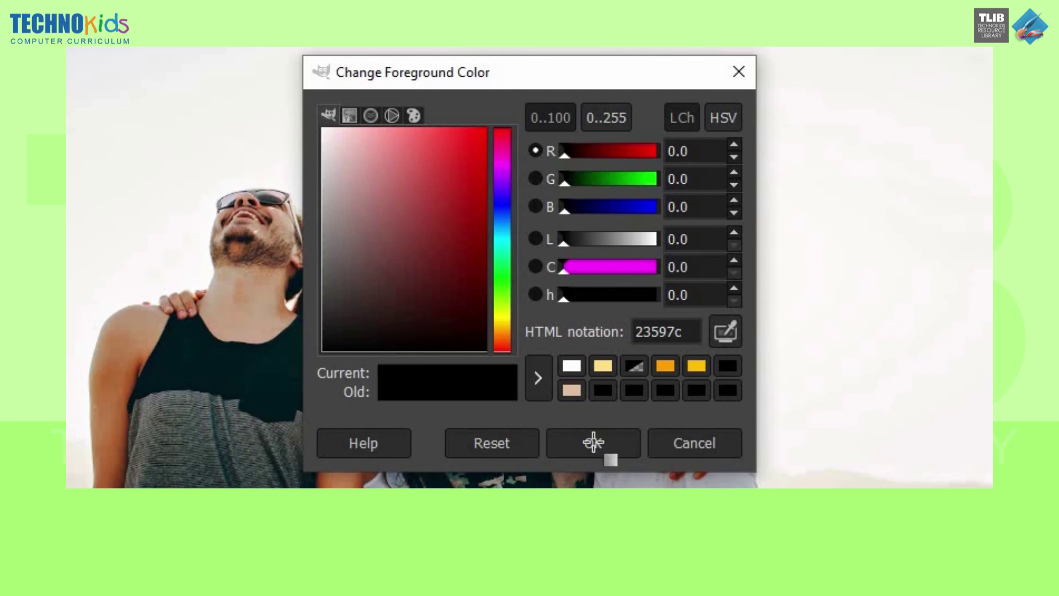
{"action": "left_click", "coordinate": [593, 442]}
Step: Set the background color to f5d2ba
{"action": "left_click", "coordinate": [208, 241]}
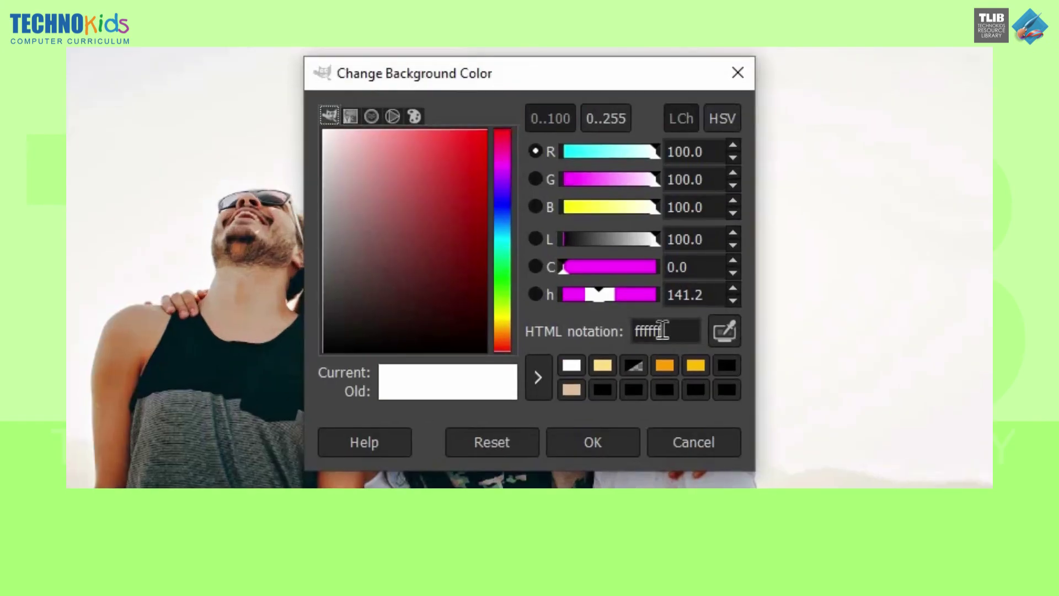
{"action": "double_click", "coordinate": [662, 331]}
{"action": "type", "text": "f5d2ba"}
{"action": "left_click", "coordinate": [570, 445]}
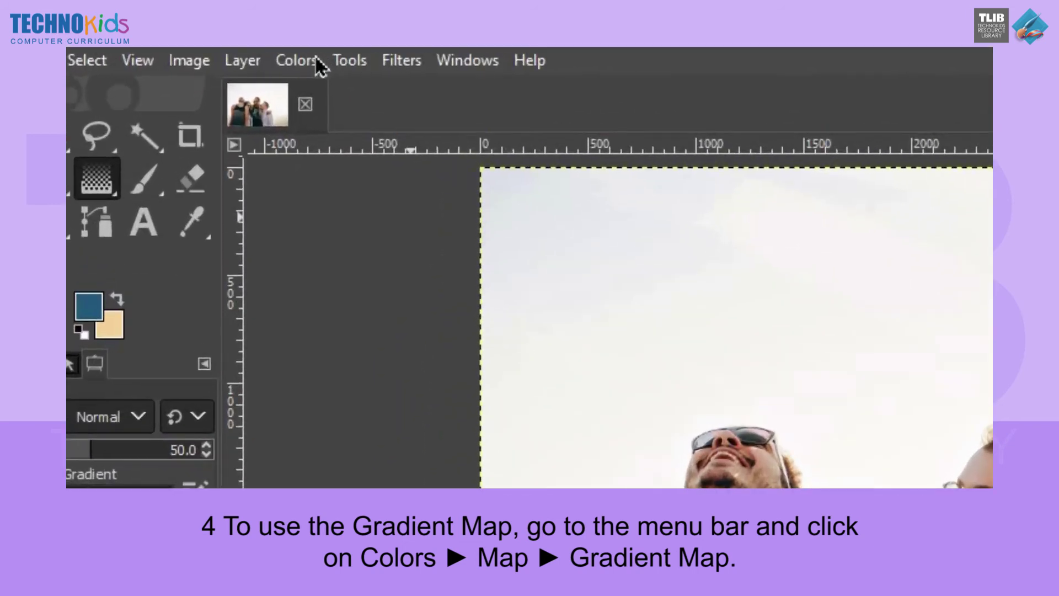
Step: Apply a Gradient Map to the duplicated Friends.jpg layer using the foreground and background colors
{"action": "left_click", "coordinate": [316, 57]}
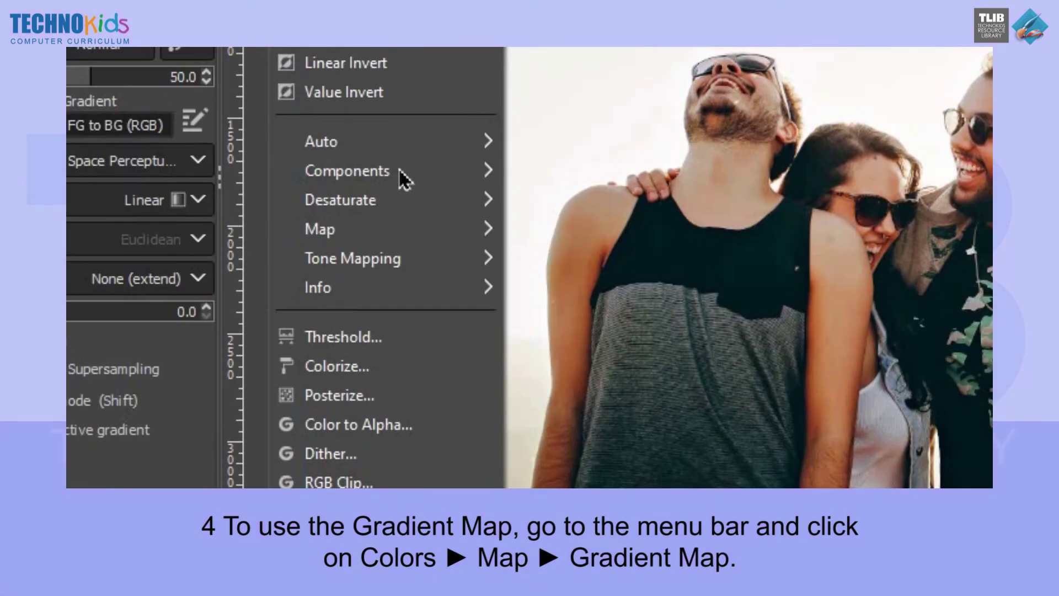
{"action": "mouse_move", "coordinate": [400, 226]}
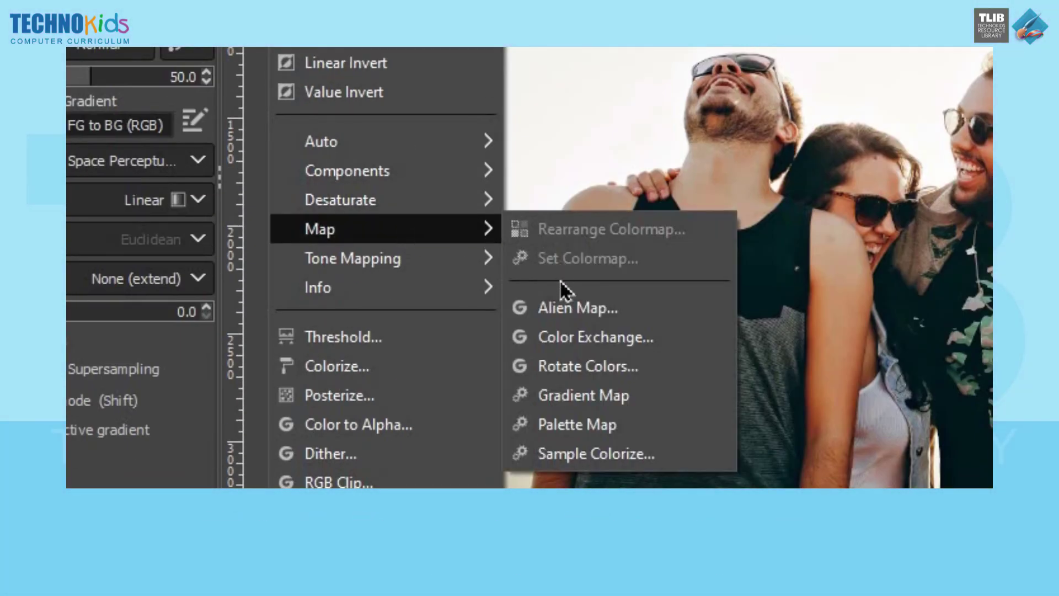
{"action": "left_click", "coordinate": [567, 394]}
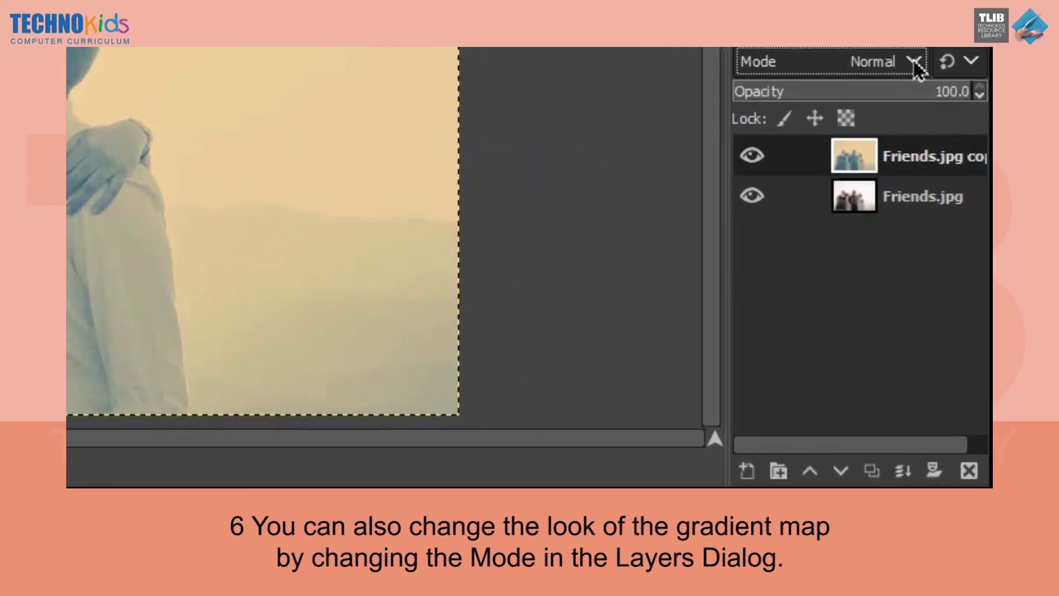
Step: Try the Lighten only and Luminance blend modes on the duplicated Friends.jpg layer
{"action": "left_click", "coordinate": [960, 307]}
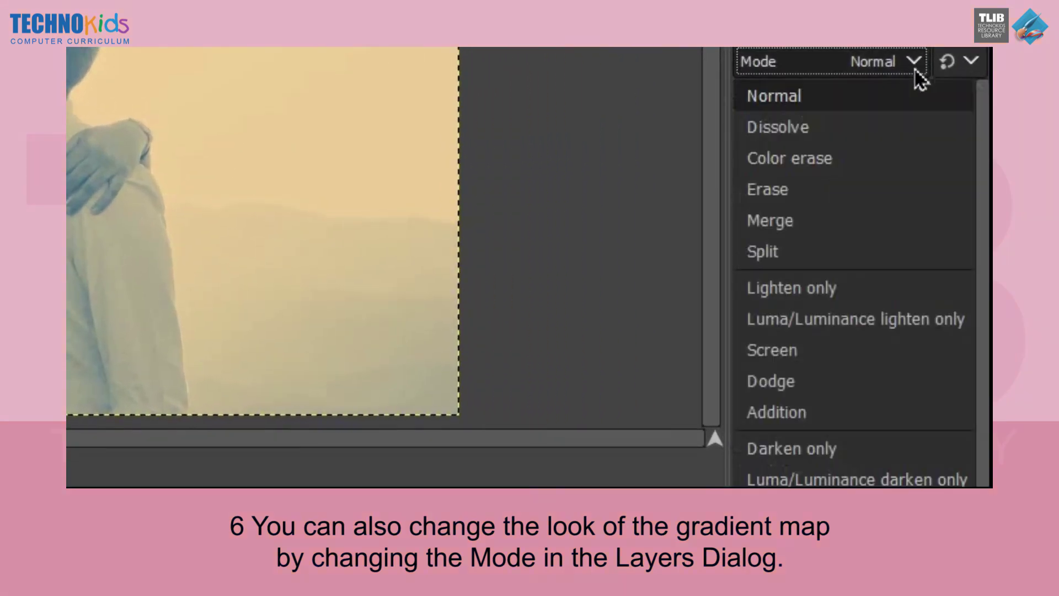
{"action": "left_click", "coordinate": [881, 293]}
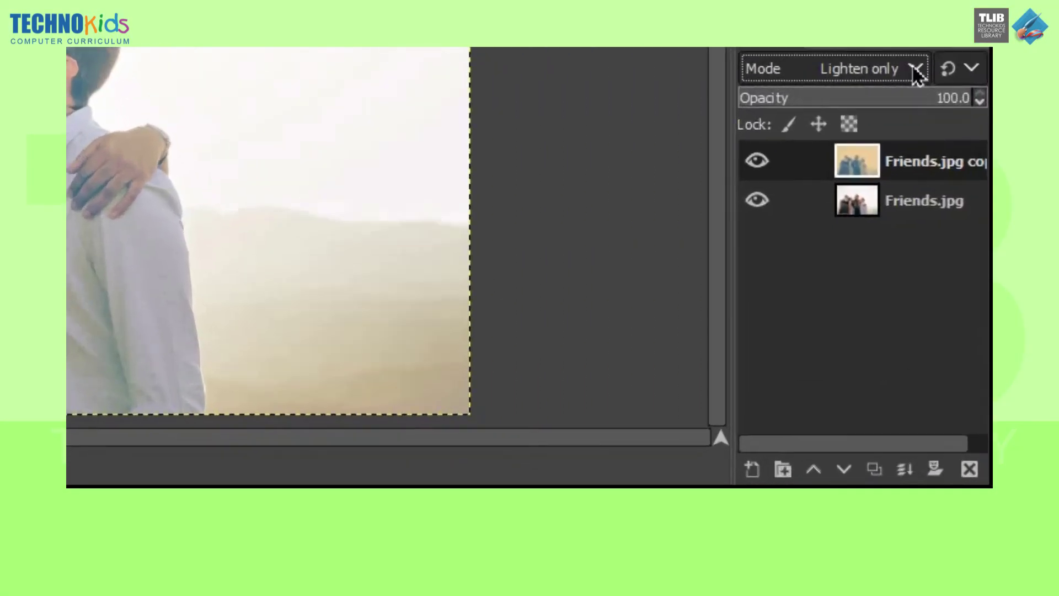
{"action": "left_click", "coordinate": [917, 71]}
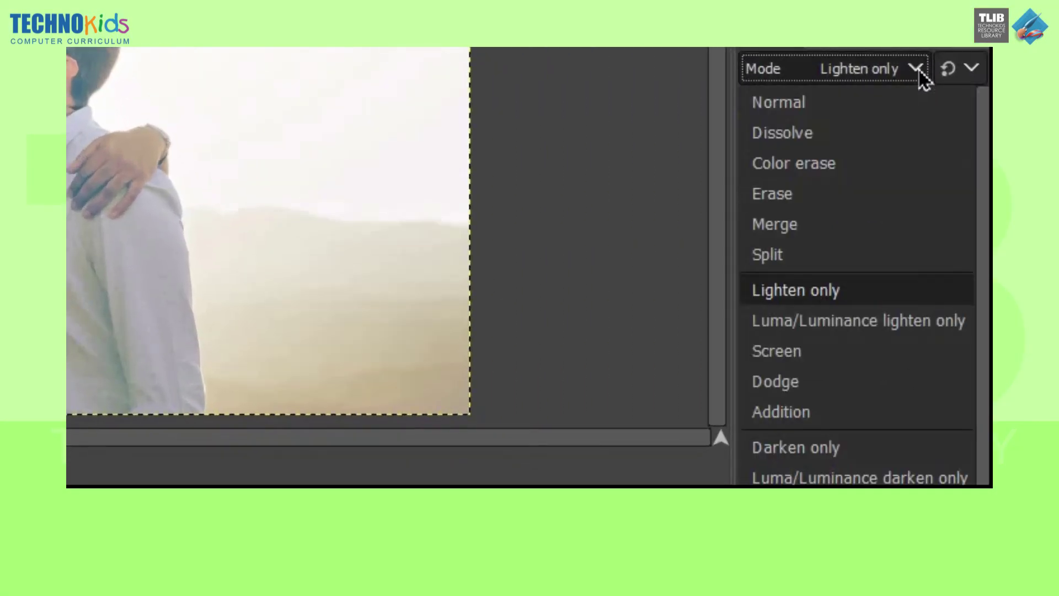
{"action": "scroll", "coordinate": [858, 276], "scroll_direction": "down", "scroll_amount": 5}
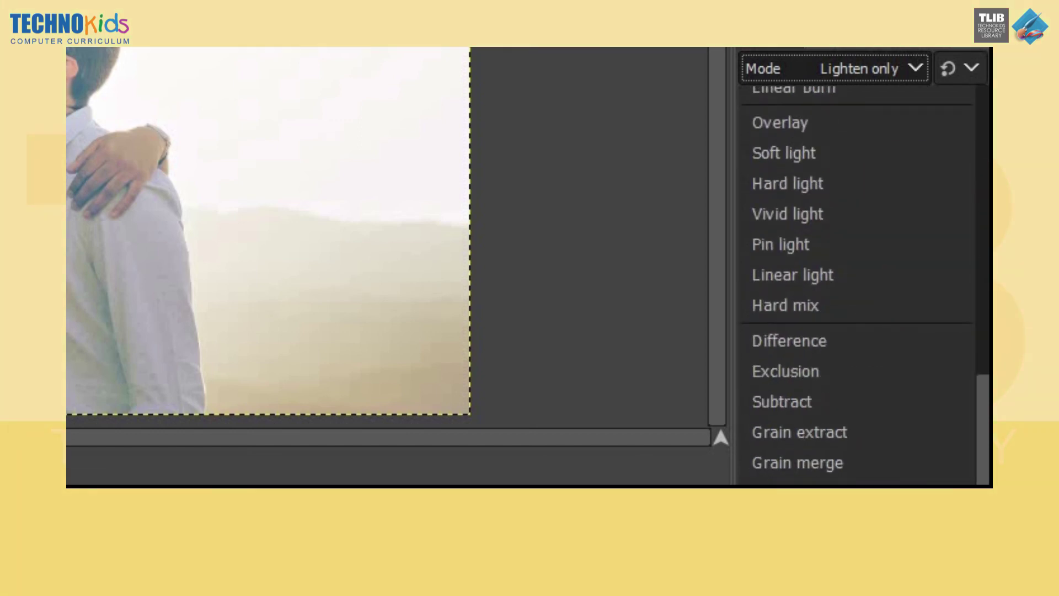
{"action": "scroll", "coordinate": [857, 275], "scroll_direction": "down", "scroll_amount": 1}
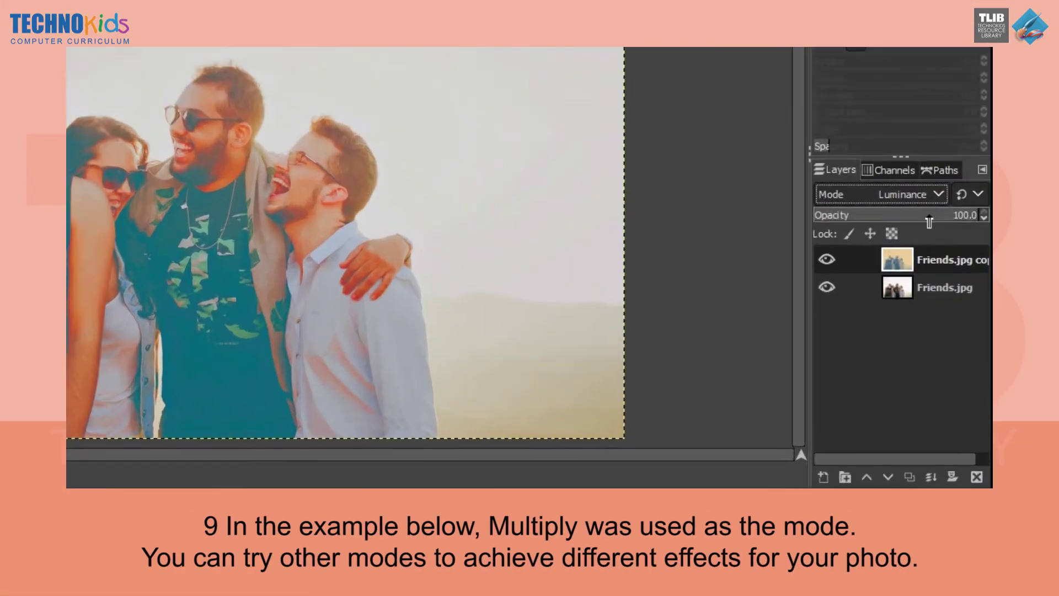
Step: Set the duplicated Friends.jpg layer's blend mode to Multiply
{"action": "left_click", "coordinate": [961, 307]}
{"action": "scroll", "coordinate": [936, 398], "scroll_direction": "up", "scroll_amount": 5}
{"action": "left_click", "coordinate": [771, 325]}
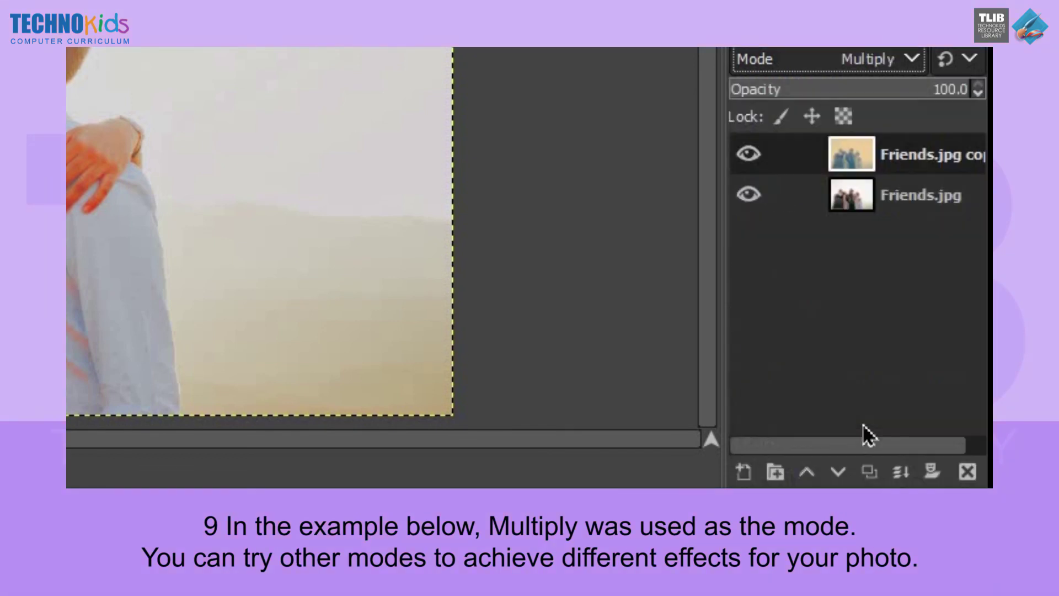